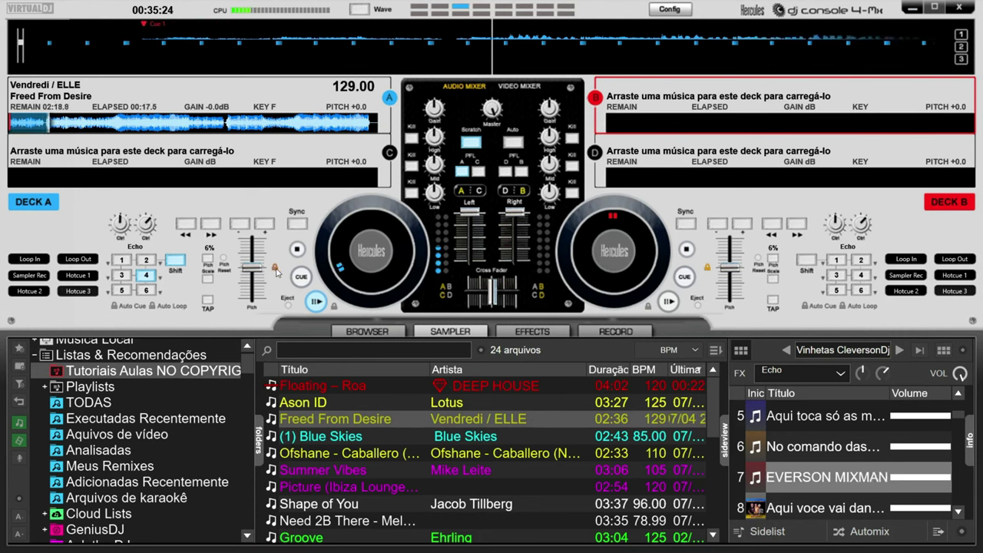
- Switch deck A's pitch range to 25% and back to 6%, and toggle its Shift controls on and off
{"action": "left_click", "coordinate": [210, 263]}
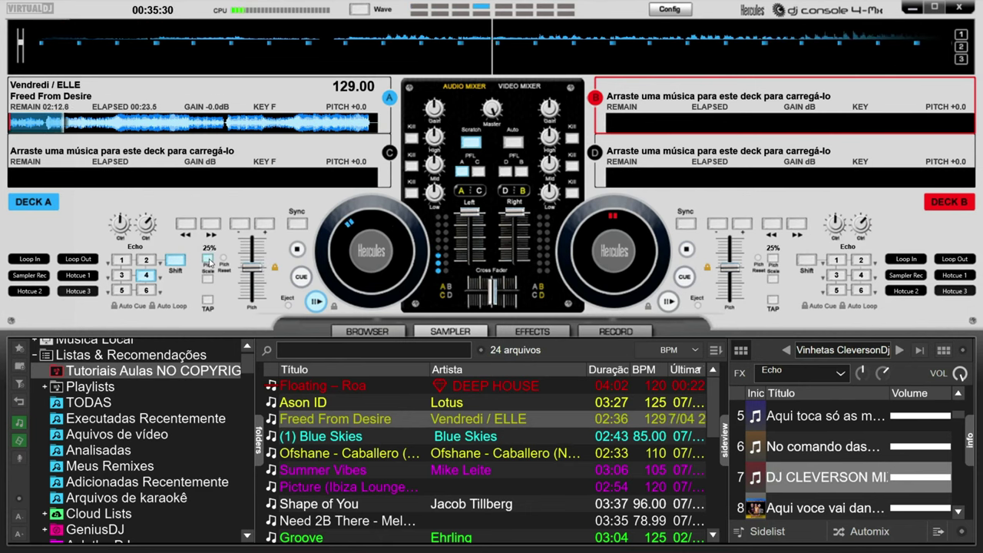
{"action": "left_click", "coordinate": [210, 263]}
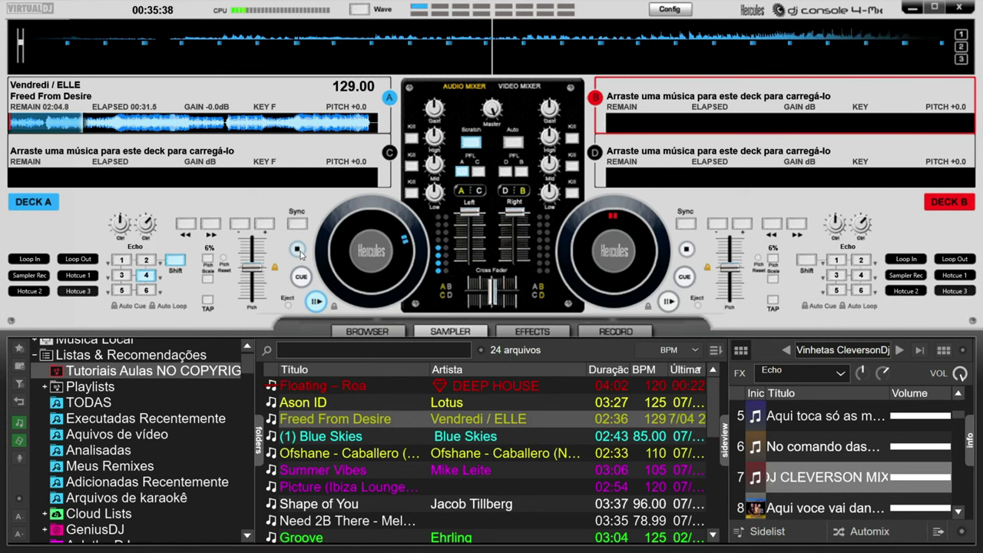
{"action": "left_click", "coordinate": [176, 263]}
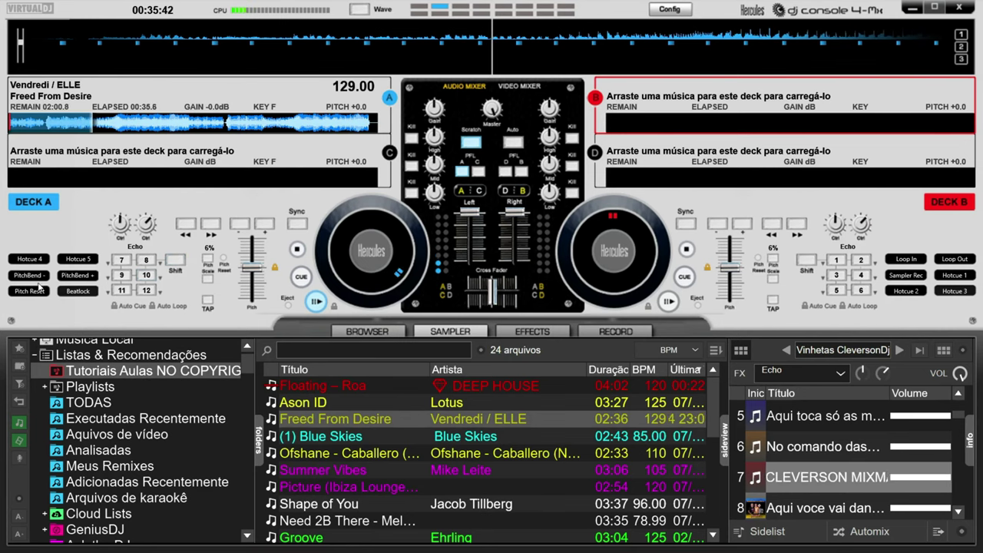
{"action": "left_click", "coordinate": [176, 265]}
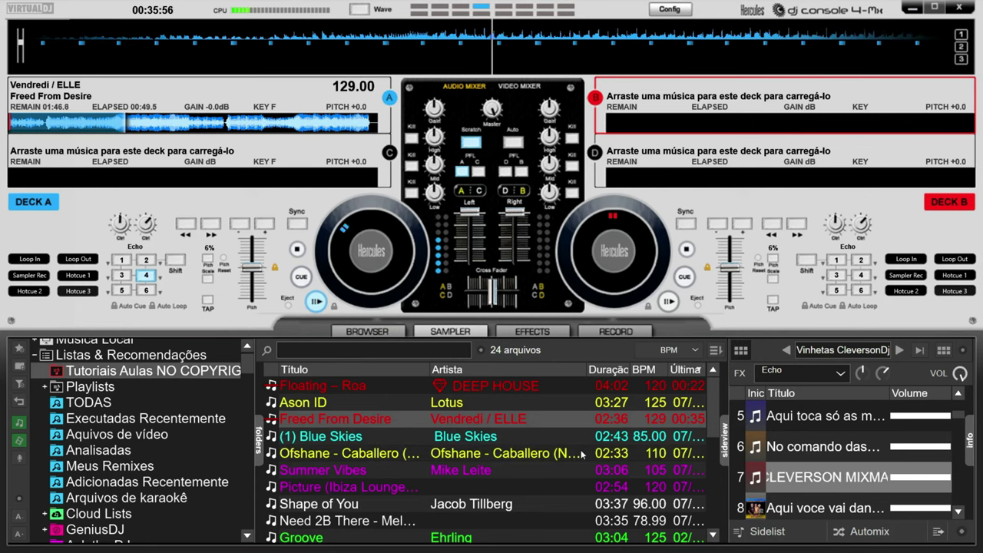
- Load Ason ID by Lotus onto deck C and alternate between decks C and A, ending on deck A
{"action": "left_click_drag", "start_coordinate": [315, 402], "coordinate": [315, 178]}
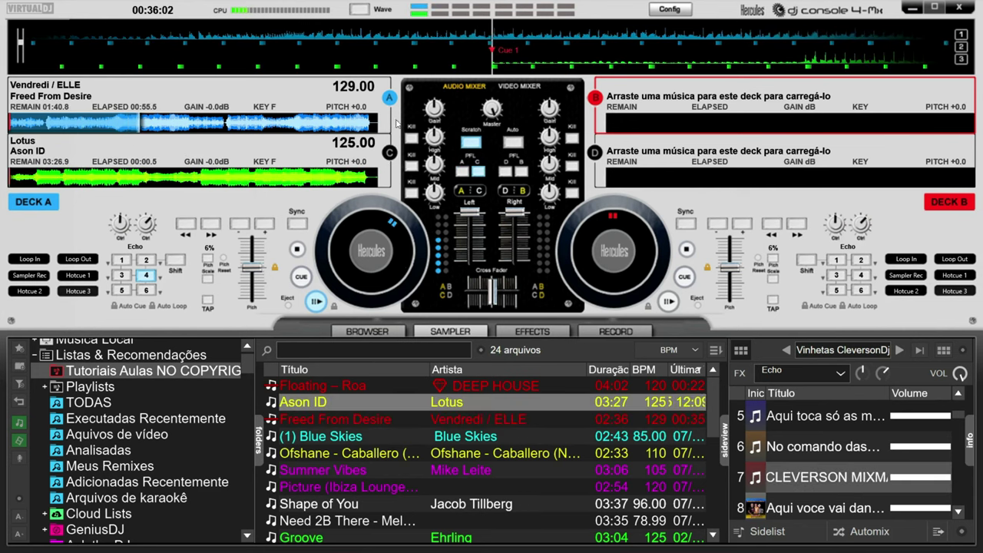
{"action": "left_click", "coordinate": [388, 153]}
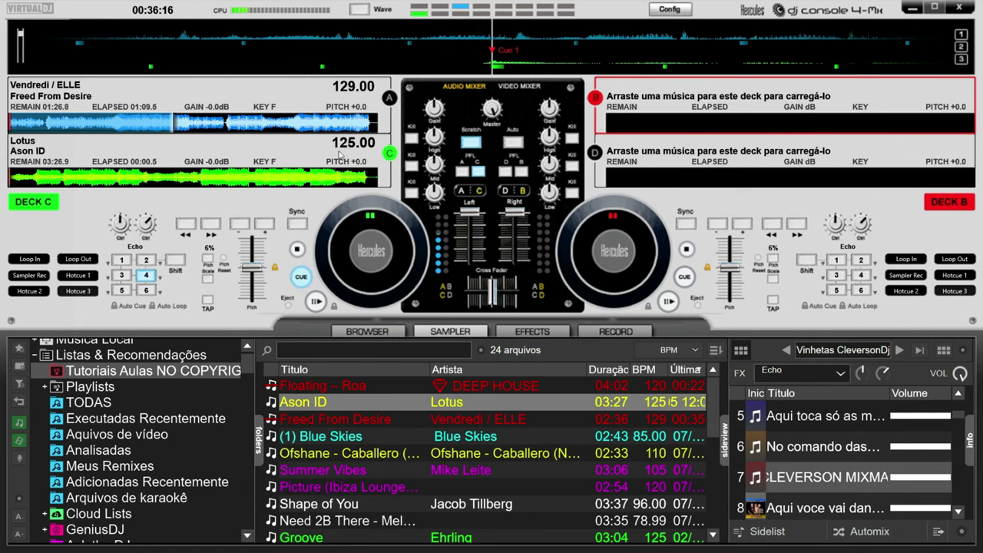
{"action": "left_click", "coordinate": [389, 97]}
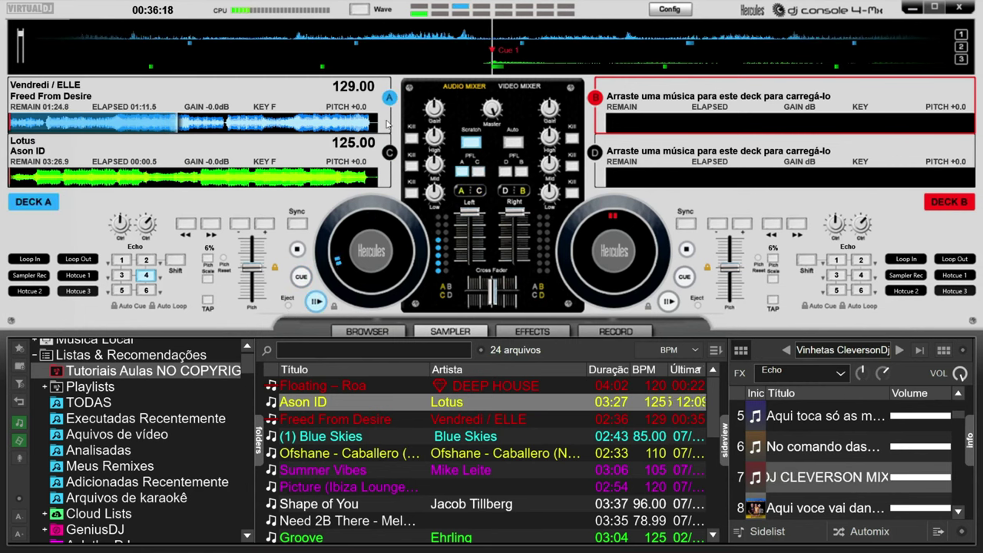
{"action": "left_click", "coordinate": [390, 152]}
{"action": "left_click", "coordinate": [389, 98]}
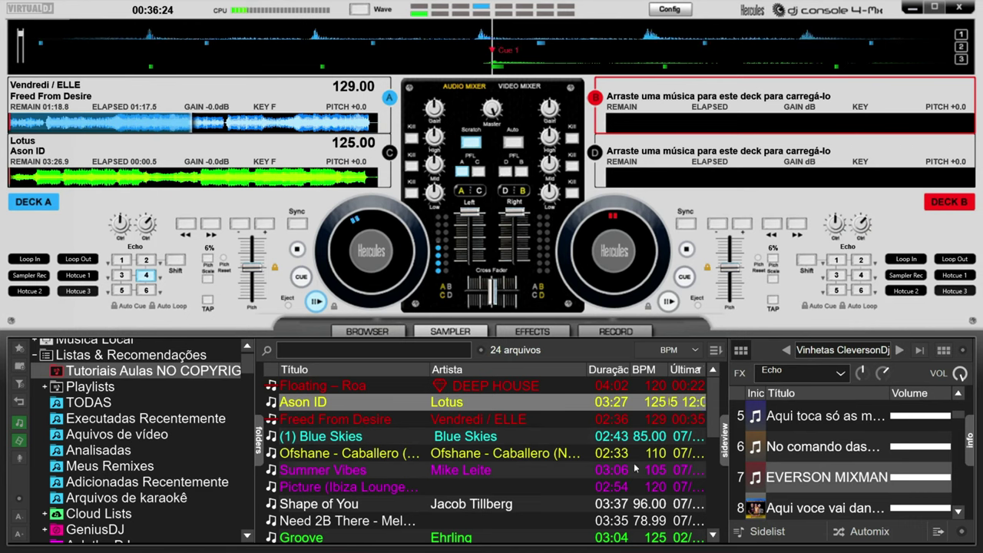
- Load the track Groove by Ehrling onto deck B
{"action": "scroll", "coordinate": [651, 478], "scroll_direction": "down", "scroll_amount": 1}
{"action": "scroll", "coordinate": [651, 477], "scroll_direction": "down", "scroll_amount": 1}
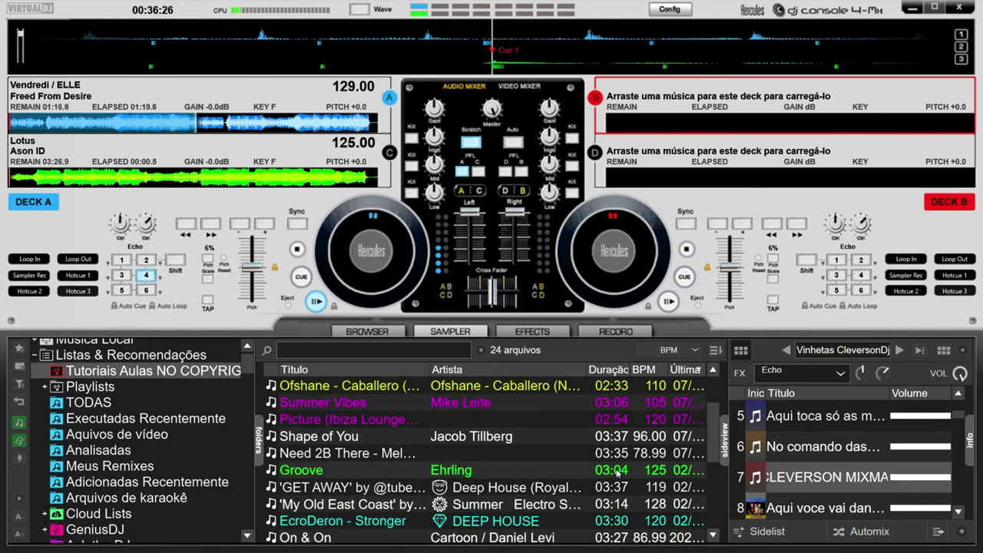
{"action": "left_click", "coordinate": [311, 471]}
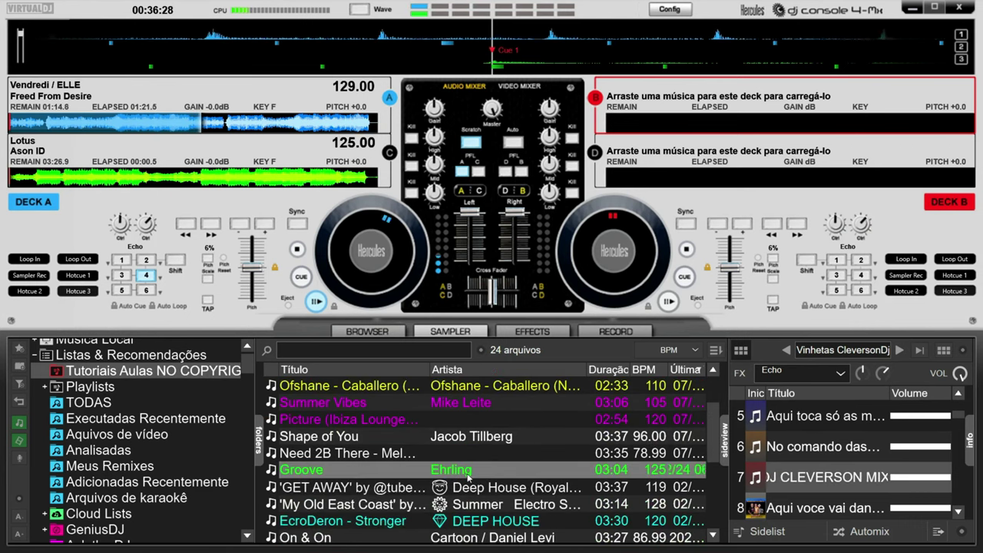
{"action": "left_click_drag", "start_coordinate": [471, 474], "coordinate": [700, 136]}
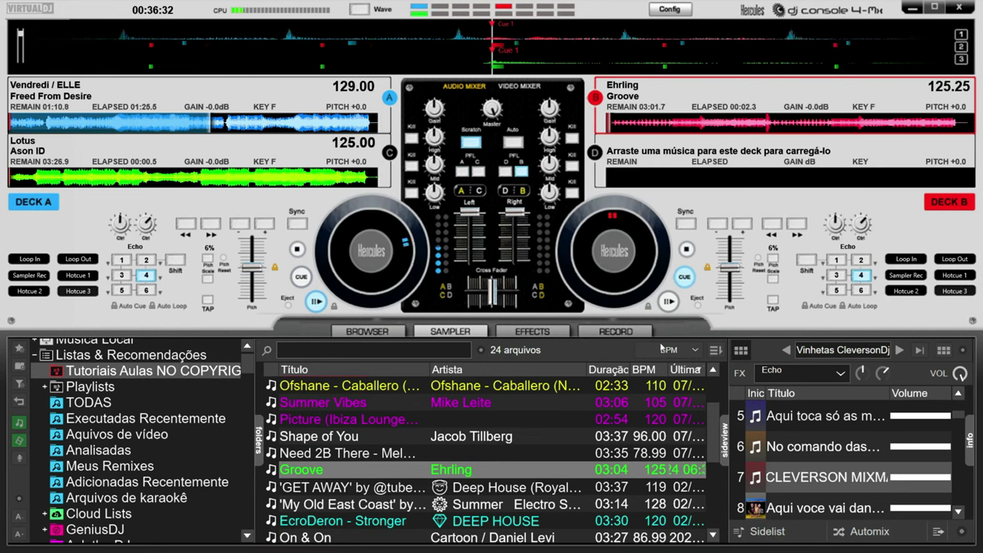
- Load the track EcroDeron - Stronger onto deck D
{"action": "scroll", "coordinate": [581, 501], "scroll_direction": "down", "scroll_amount": 2}
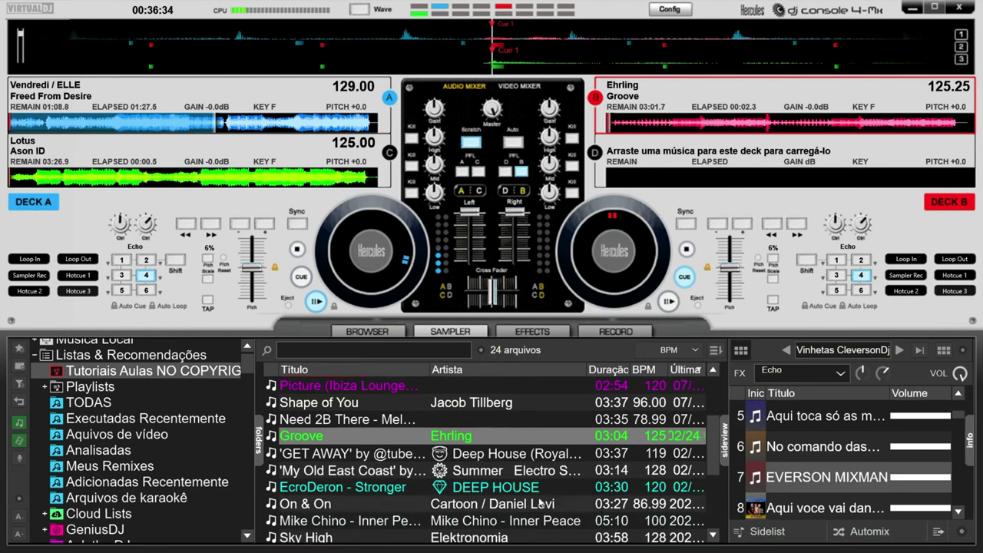
{"action": "left_click_drag", "start_coordinate": [348, 491], "coordinate": [781, 182]}
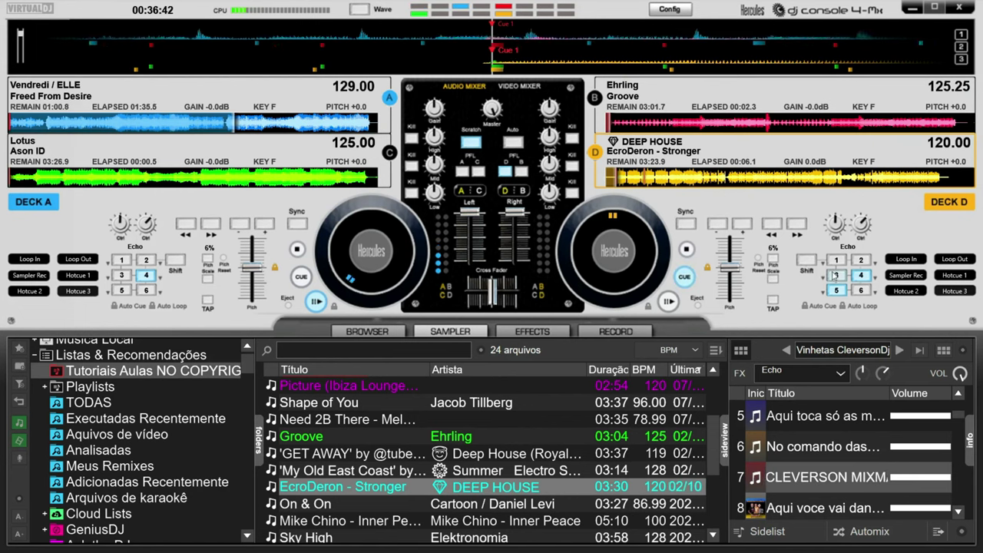
{"action": "left_click", "coordinate": [837, 290]}
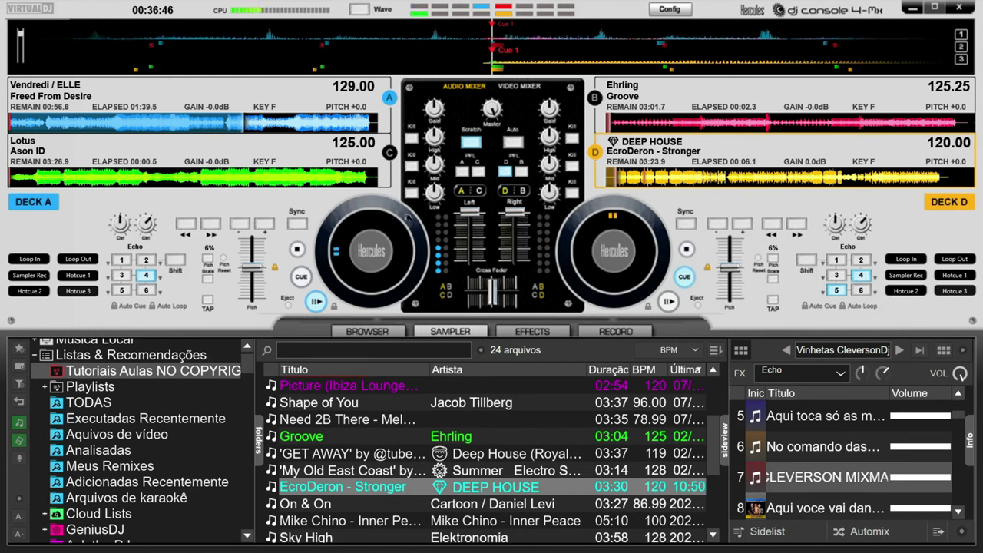
- Make deck C active and look through the sampler's Vinhetas samples up to slot 12
{"action": "left_click", "coordinate": [390, 154]}
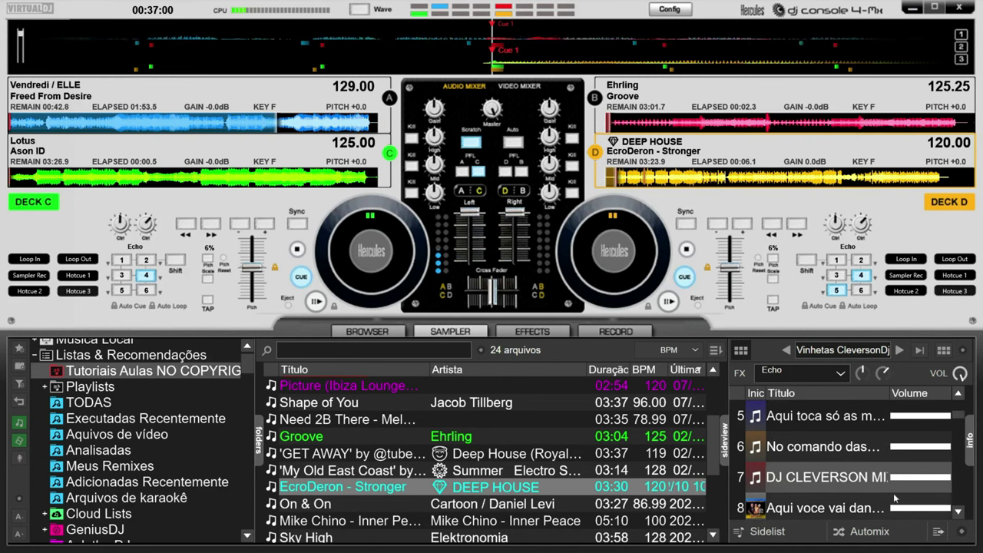
{"action": "scroll", "coordinate": [845, 499], "scroll_direction": "down", "scroll_amount": 2}
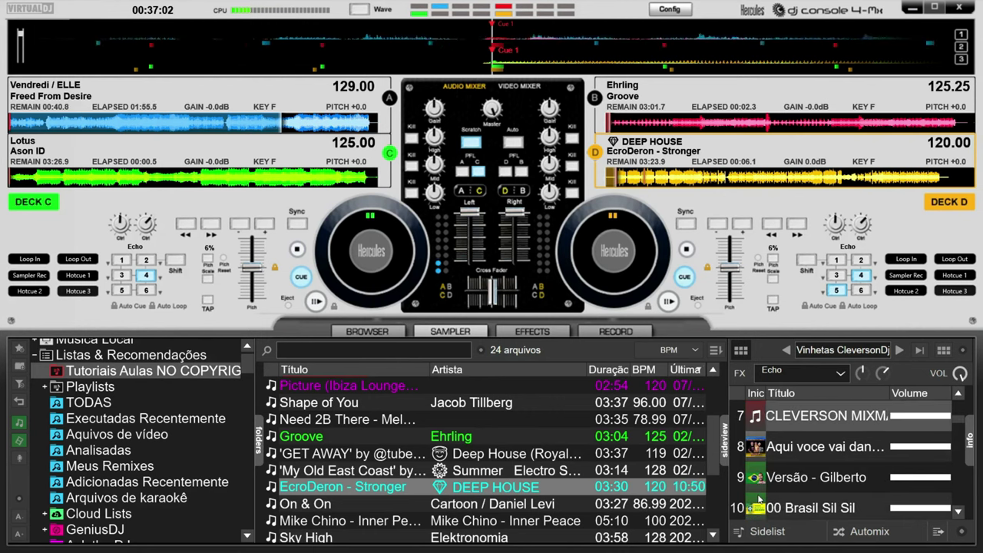
{"action": "scroll", "coordinate": [755, 495], "scroll_direction": "down", "scroll_amount": 2}
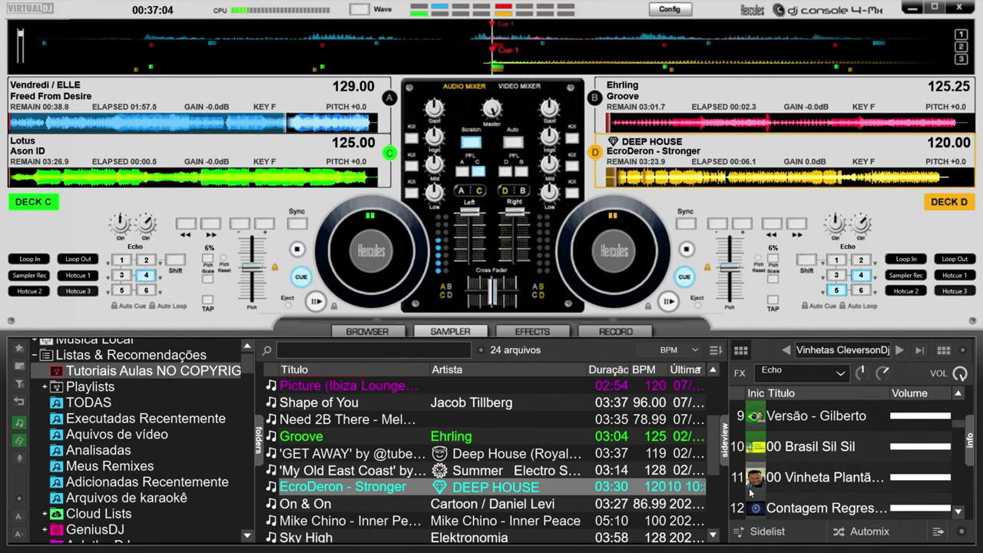
{"action": "scroll", "coordinate": [751, 491], "scroll_direction": "up", "scroll_amount": 4}
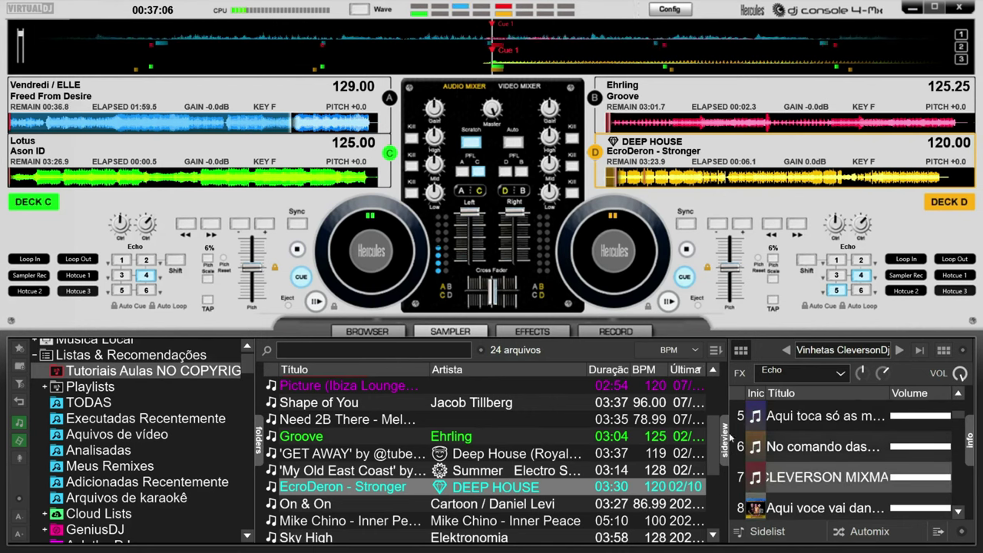
- Reduce the text size of the file browser lists
{"action": "left_click", "coordinate": [13, 520]}
{"action": "left_click", "coordinate": [13, 520]}
{"action": "left_click", "coordinate": [14, 519]}
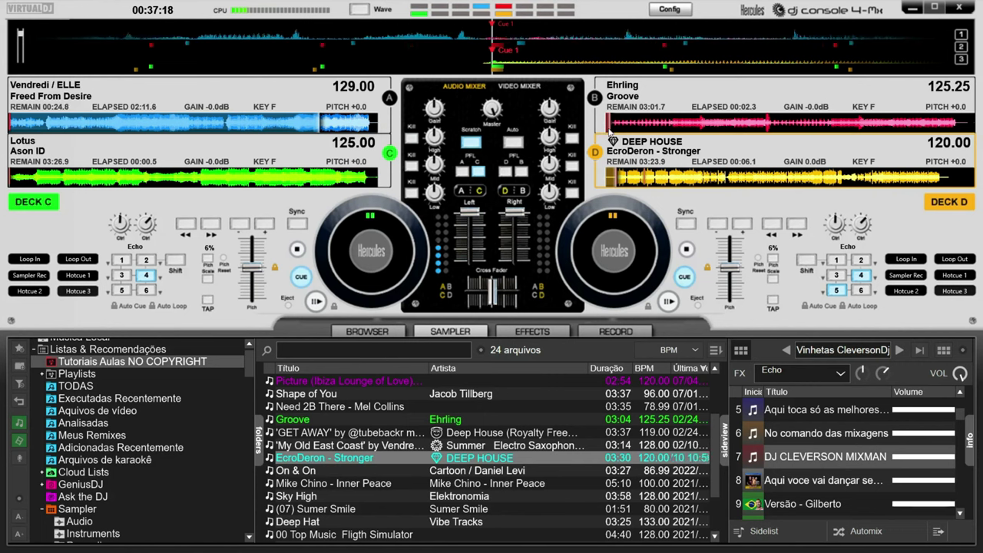
- Make deck B active, sync Groove to the playing track's tempo and start its playback
{"action": "left_click", "coordinate": [596, 98]}
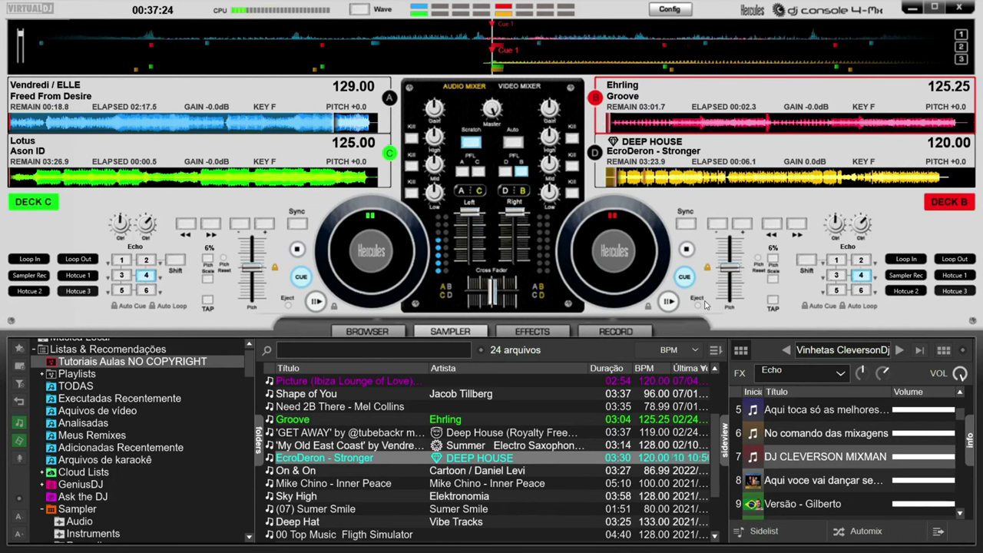
{"action": "left_click", "coordinate": [687, 225]}
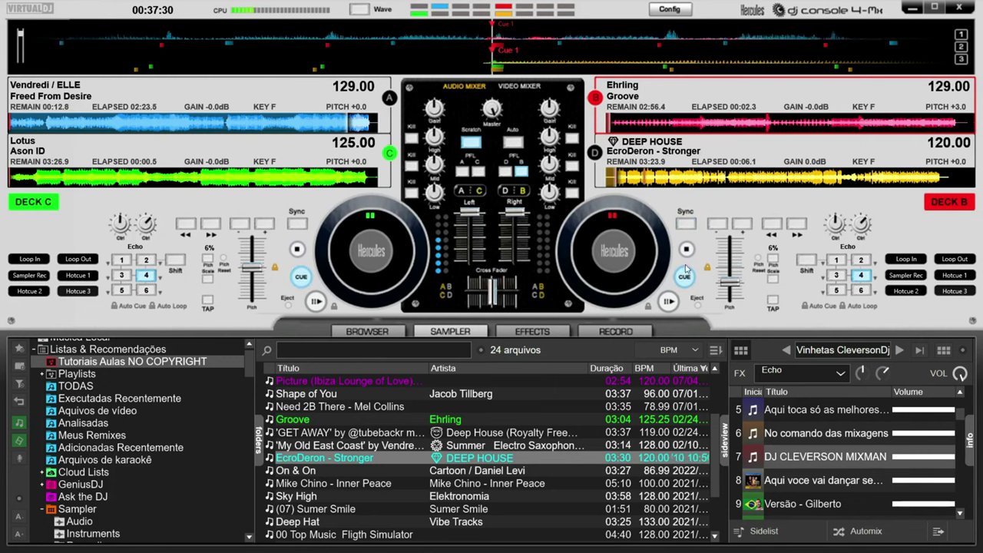
{"action": "left_click", "coordinate": [669, 301]}
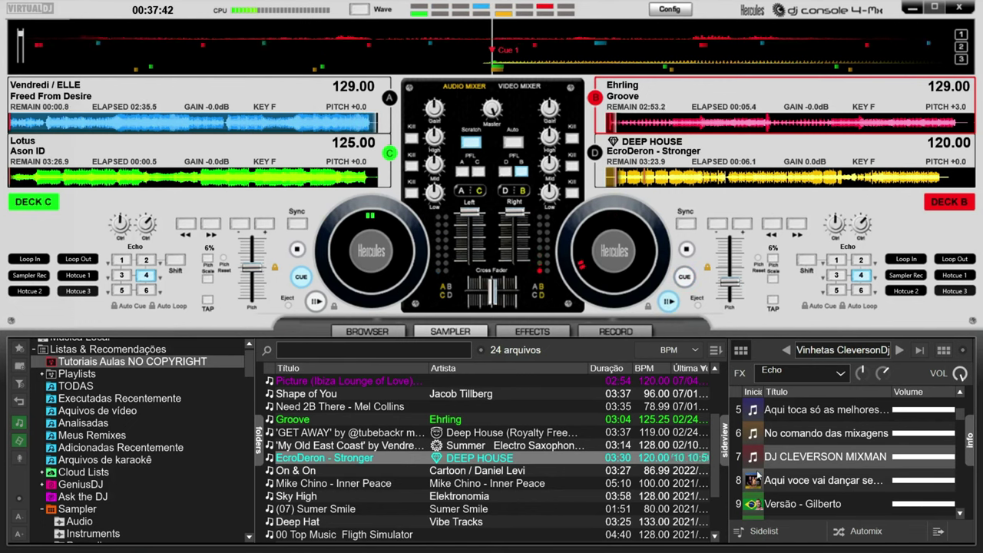
- Play the sample in sampler slot 7 and run the mixer's automatic crossfade to deck B
{"action": "left_click", "coordinate": [751, 459]}
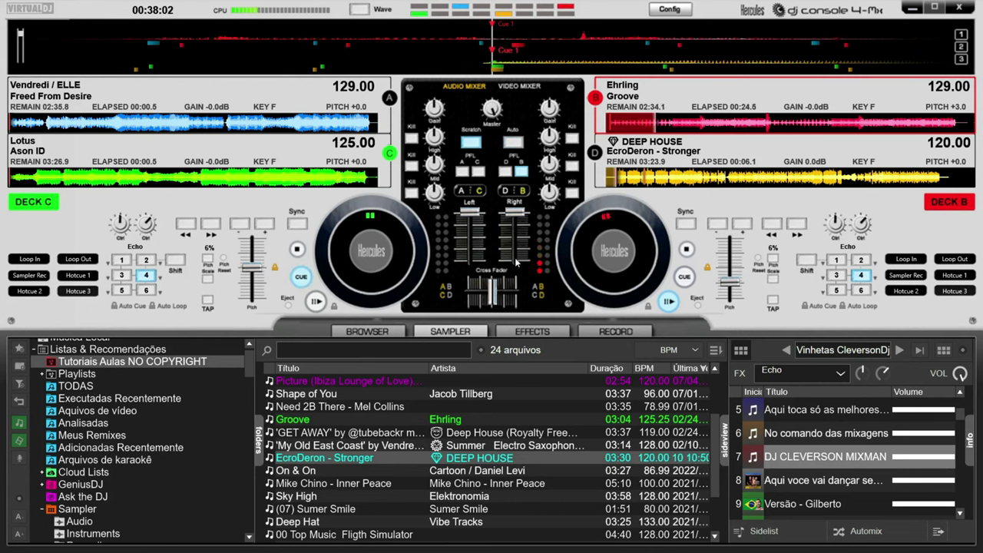
{"action": "left_click", "coordinate": [518, 144]}
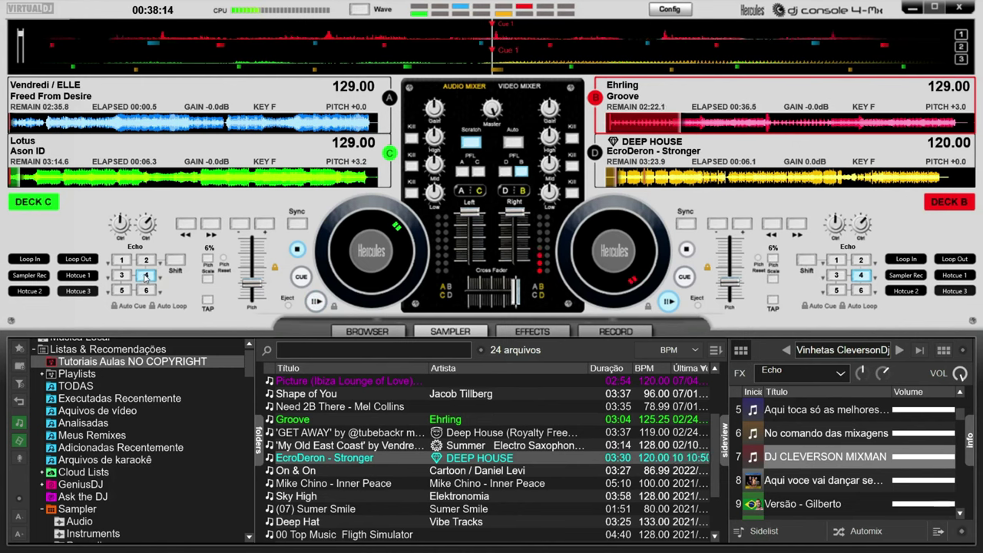
- Pause deck C and scratch its track back and forth on the jog wheel
{"action": "left_click", "coordinate": [316, 301]}
{"action": "mouse_move", "coordinate": [342, 246]}
{"action": "left_mouse_down"}
{"action": "mouse_move", "coordinate": [338, 282]}
{"action": "mouse_move", "coordinate": [372, 297]}
{"action": "mouse_move", "coordinate": [407, 282]}
{"action": "mouse_move", "coordinate": [421, 244]}
{"action": "left_mouse_up"}
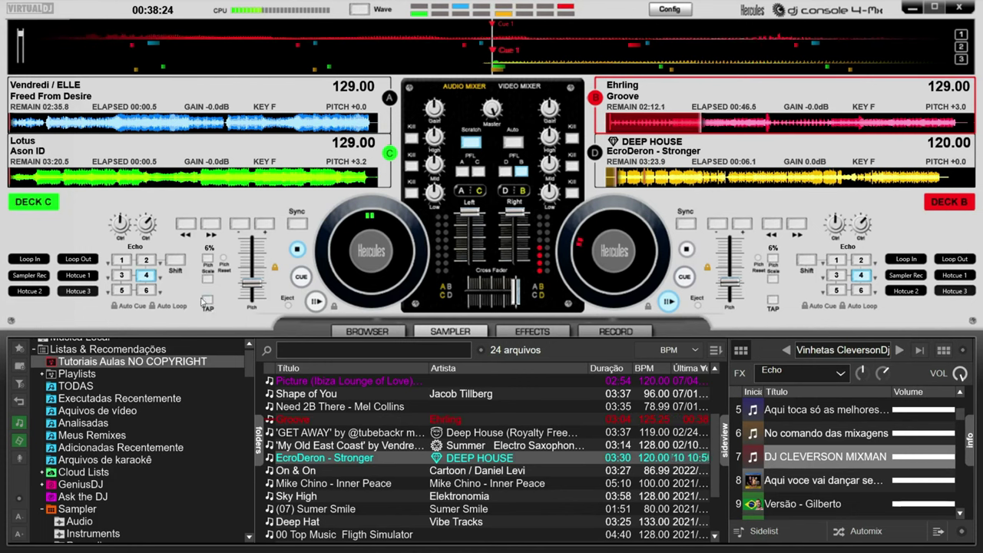
{"action": "left_click_drag", "start_coordinate": [354, 258], "coordinate": [351, 276]}
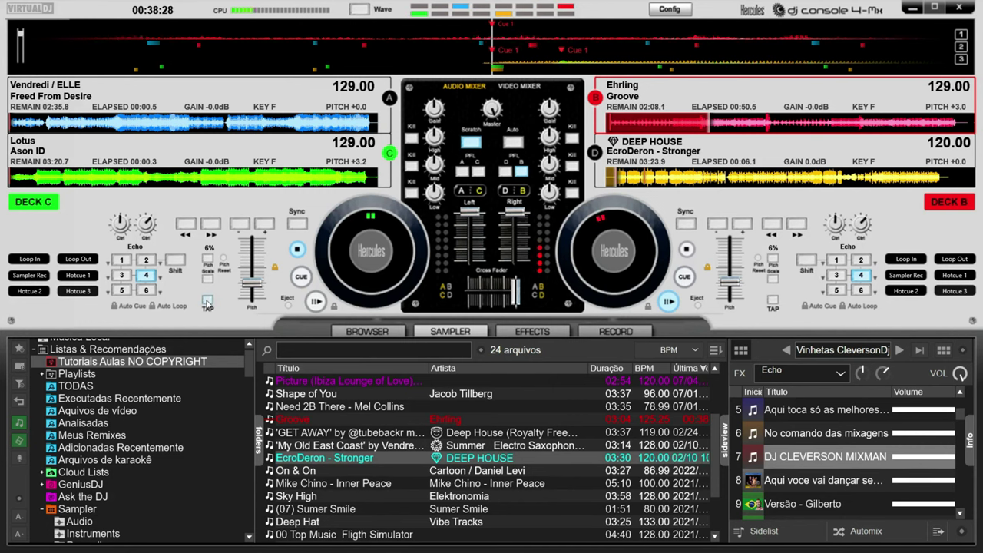
{"action": "left_click_drag", "start_coordinate": [330, 261], "coordinate": [376, 231]}
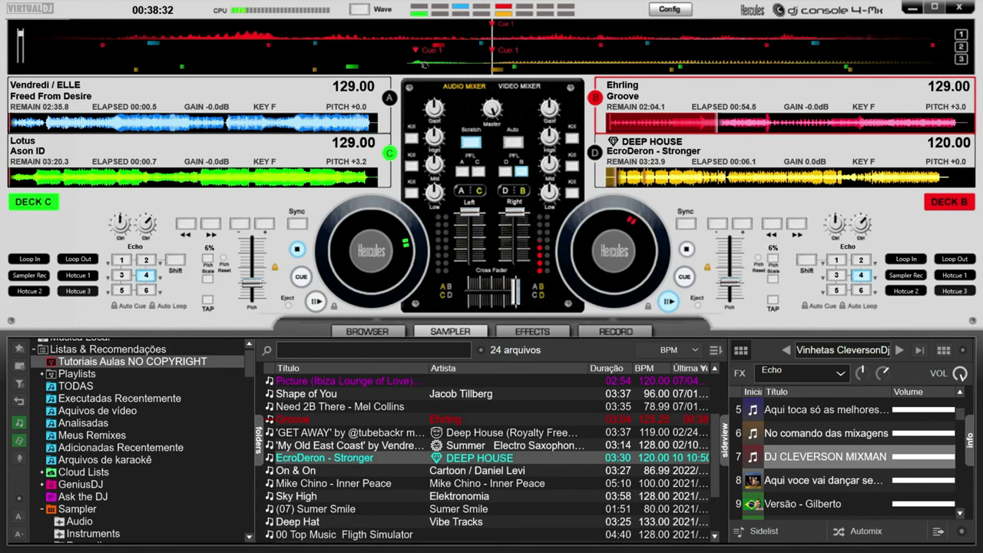
{"action": "left_click_drag", "start_coordinate": [347, 232], "coordinate": [341, 262]}
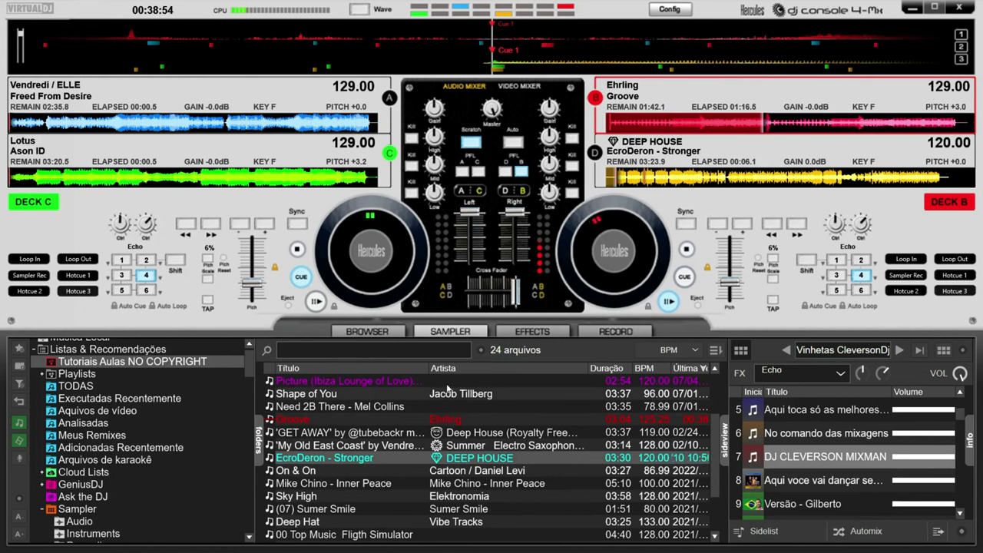
- View the recording settings, the first sampler slots and the general configuration, closing each settings window
{"action": "left_click", "coordinate": [605, 333]}
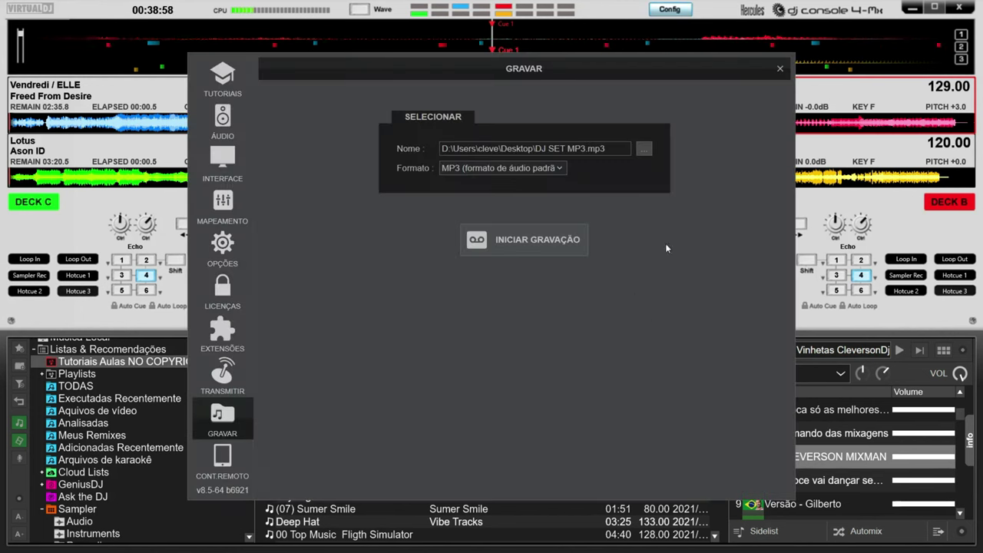
{"action": "left_click", "coordinate": [781, 69]}
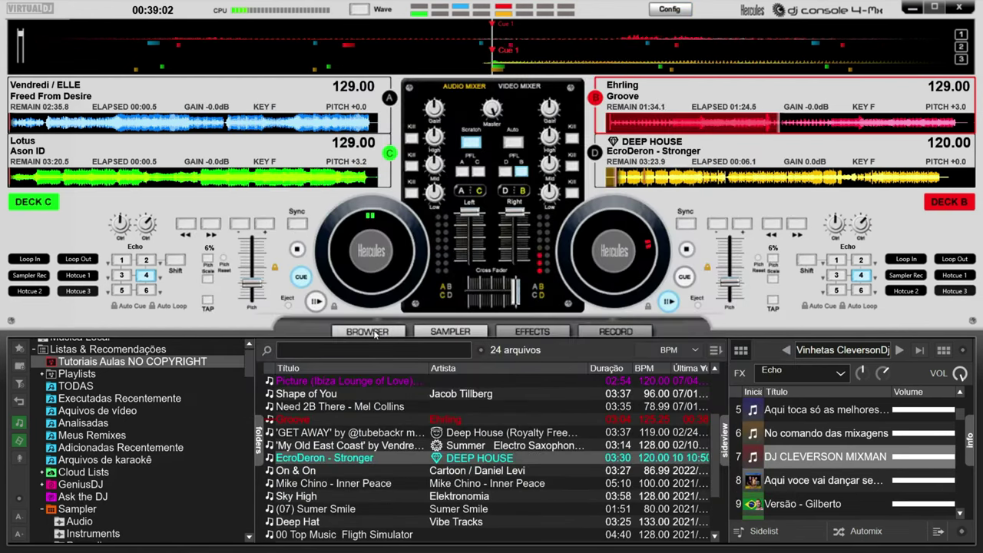
{"action": "left_click", "coordinate": [465, 336]}
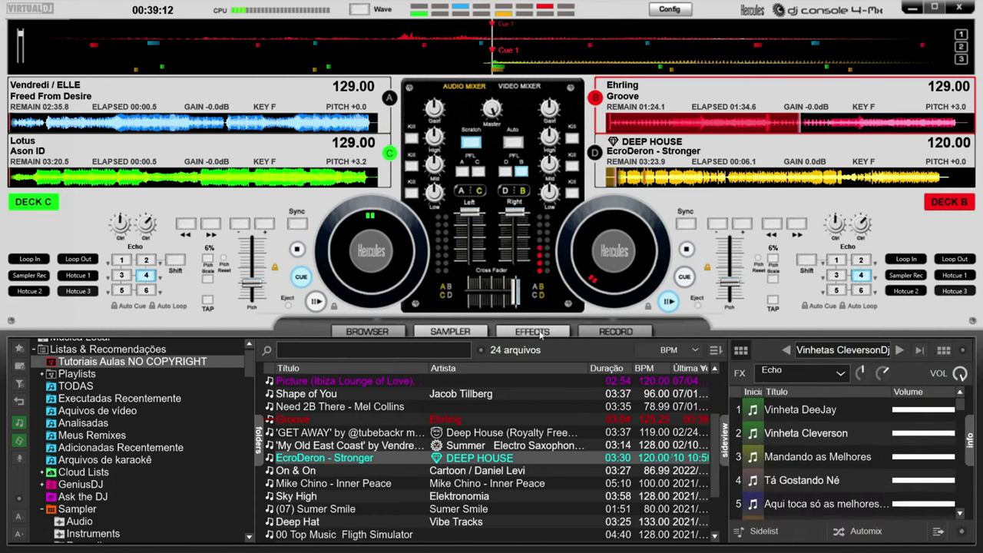
{"action": "left_click", "coordinate": [670, 9]}
{"action": "left_click", "coordinate": [669, 9]}
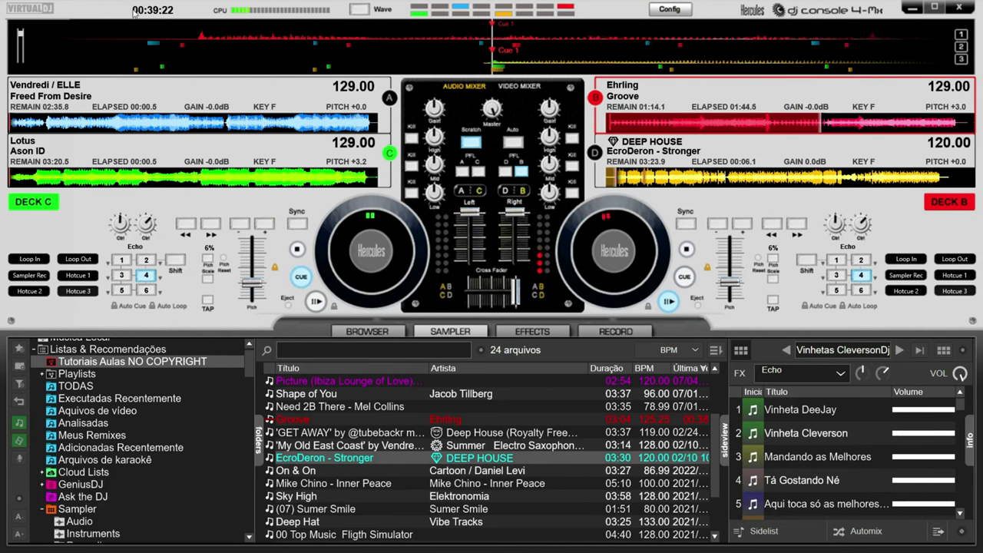
- Switch the session timer to the time of day and cycle the Wave display through two more styles
{"action": "left_click", "coordinate": [159, 12]}
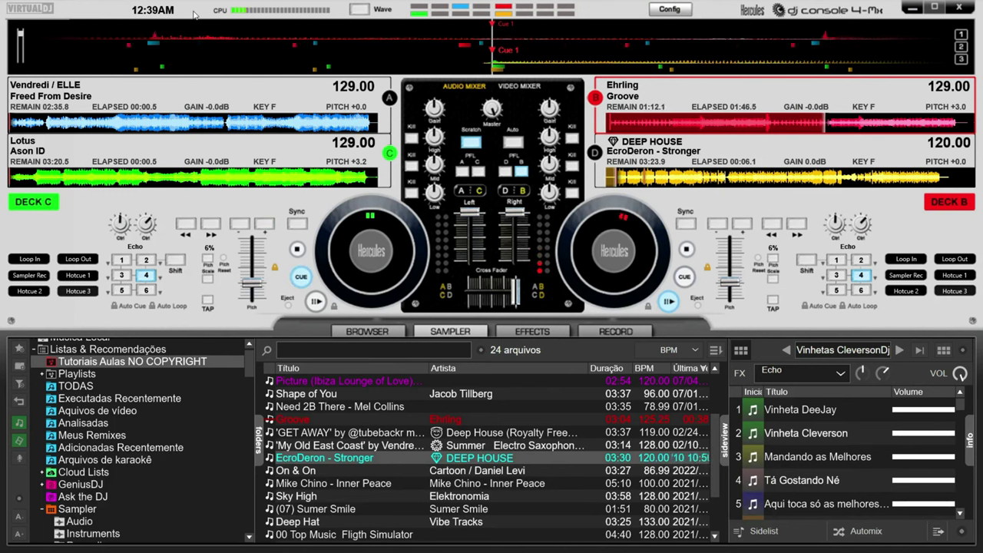
{"action": "left_click", "coordinate": [361, 11]}
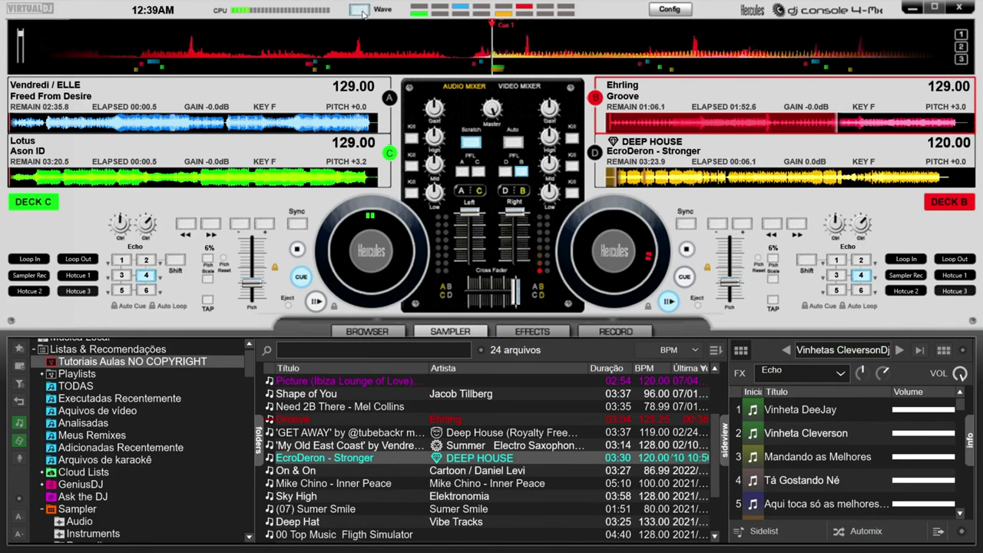
{"action": "left_click", "coordinate": [361, 10]}
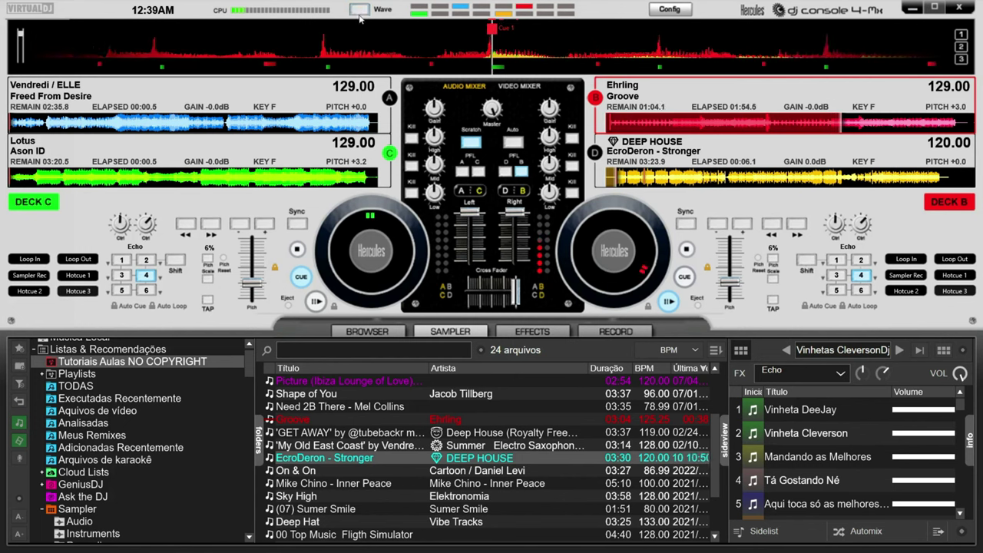
- Cycle the Wave display to the next style and open the video output with the video mixer
{"action": "left_click", "coordinate": [363, 12]}
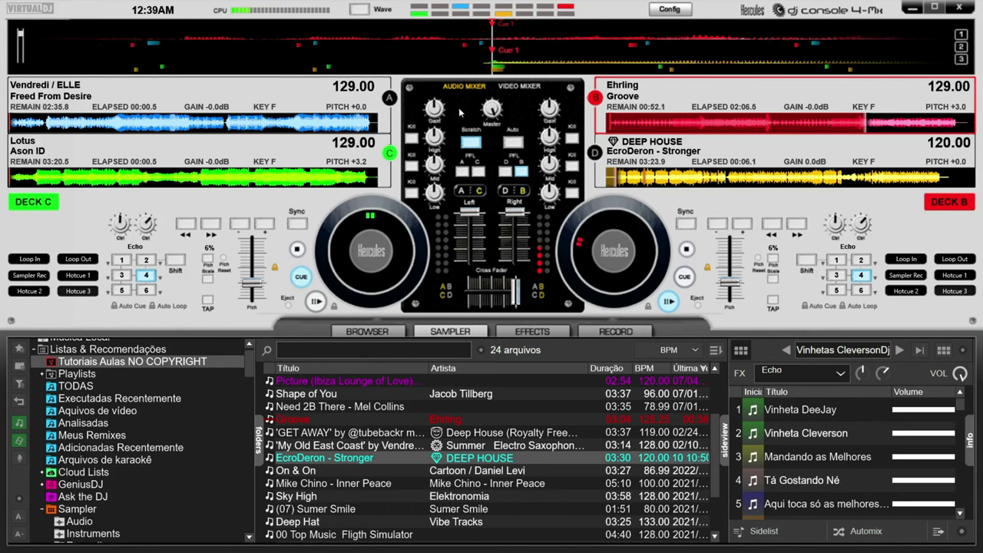
{"action": "left_click", "coordinate": [522, 86]}
{"action": "left_click", "coordinate": [512, 129]}
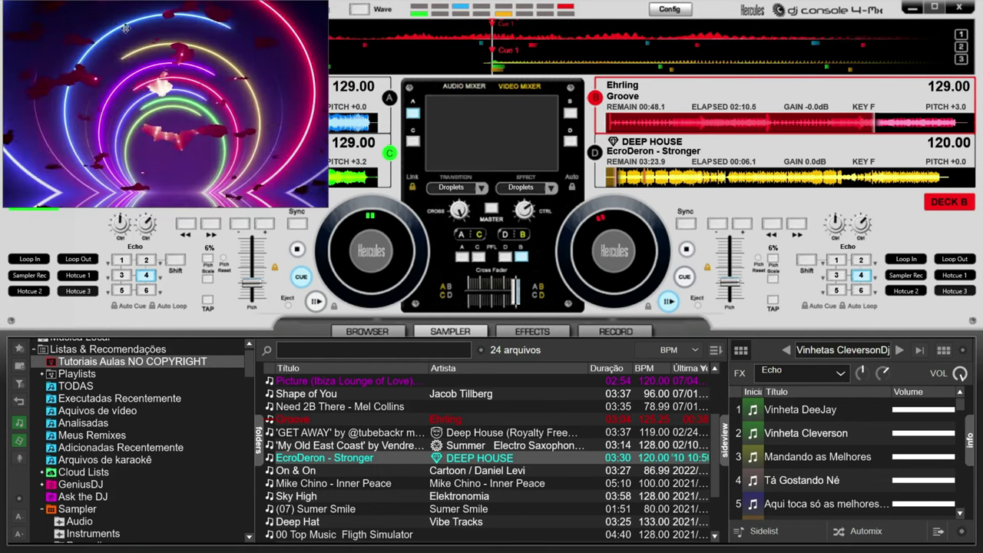
- View the video output in full screen, exit it, and return to the audio mixer
{"action": "double_click", "coordinate": [146, 98]}
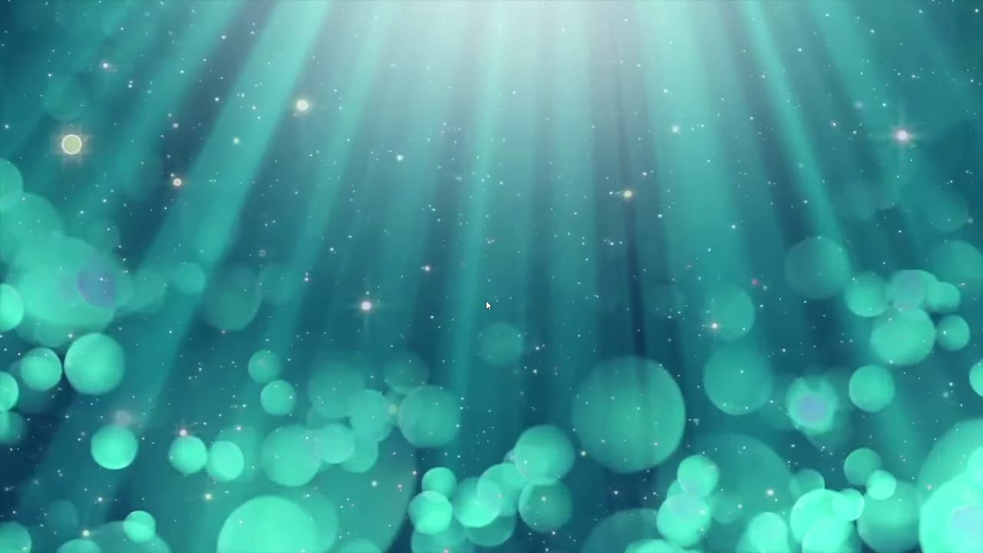
{"action": "double_click", "coordinate": [486, 303]}
{"action": "left_click", "coordinate": [484, 154]}
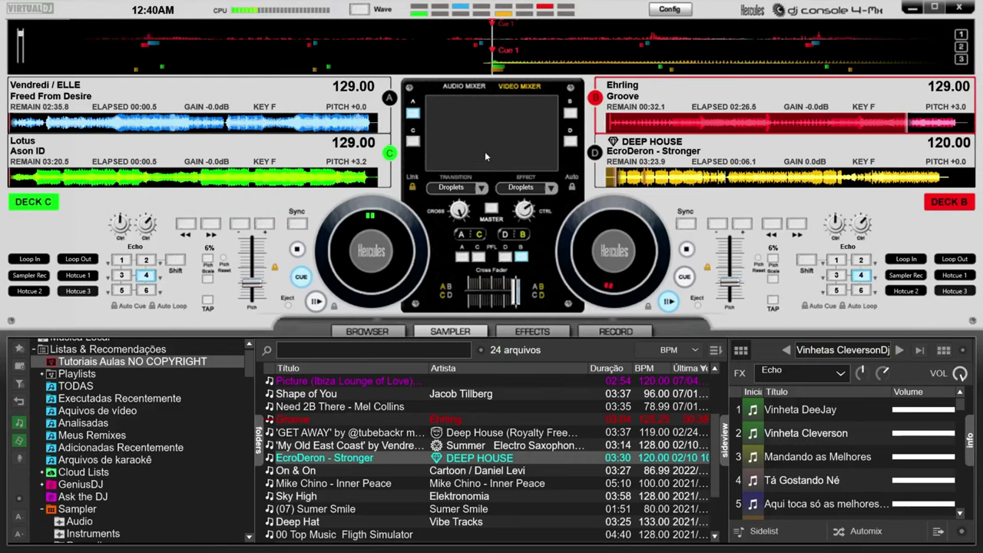
{"action": "left_click", "coordinate": [464, 87]}
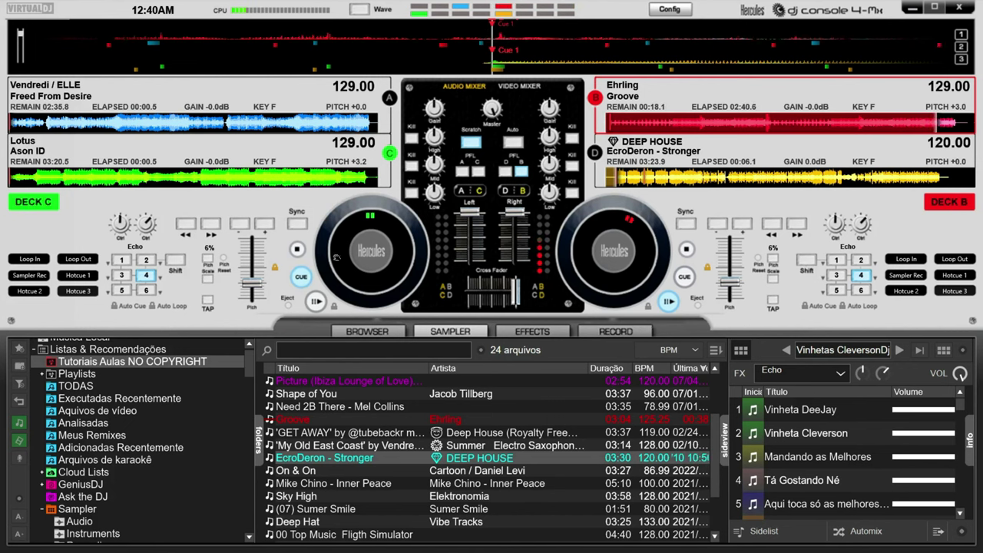
- Preview deck C from its cue point, start its track playing, and move the crossfader to the centre
{"action": "left_click", "coordinate": [299, 280]}
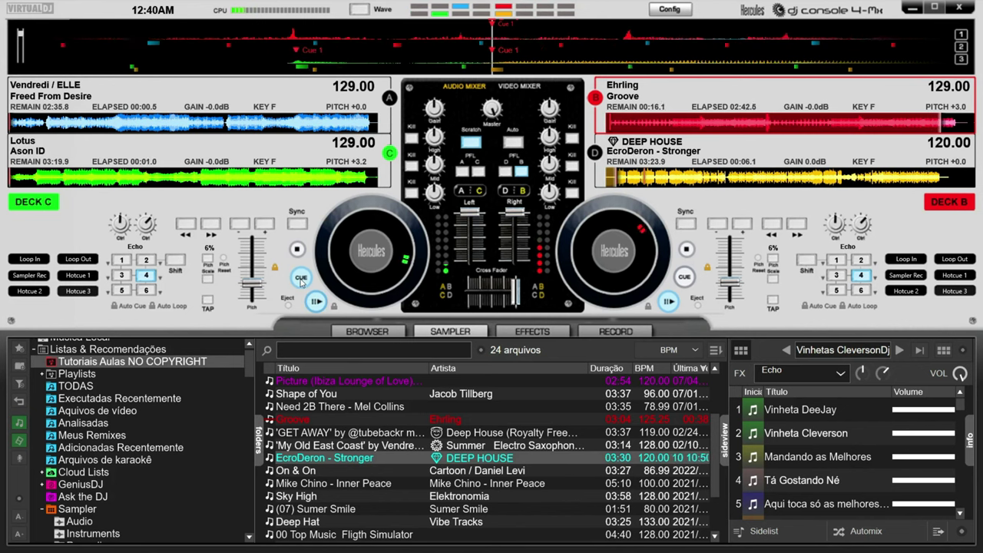
{"action": "left_click", "coordinate": [301, 279]}
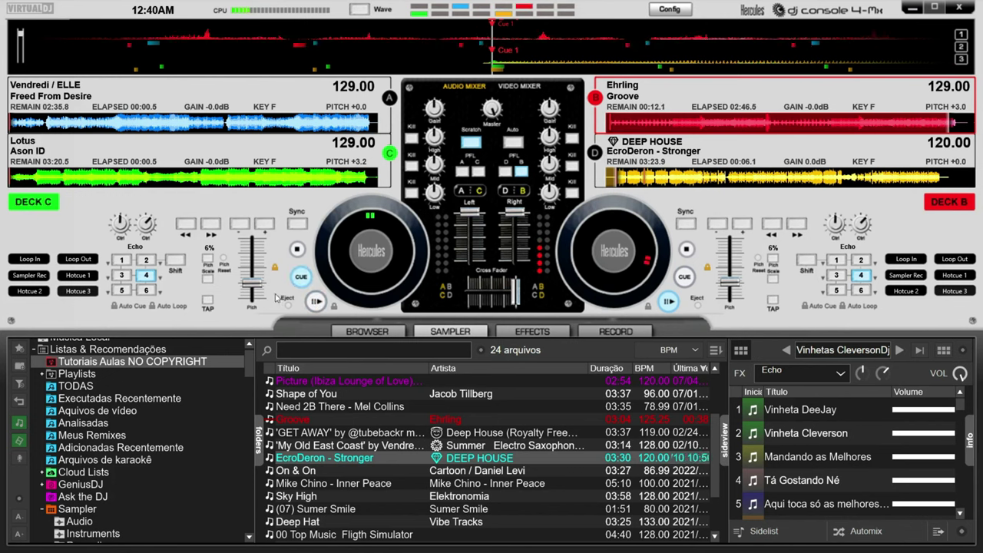
{"action": "left_click", "coordinate": [146, 277]}
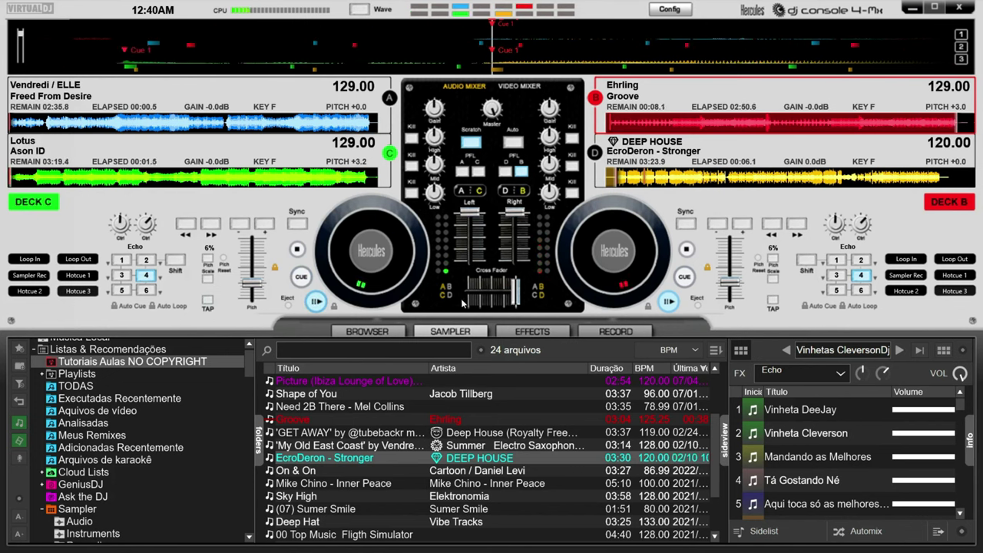
{"action": "left_click_drag", "start_coordinate": [504, 297], "coordinate": [495, 300]}
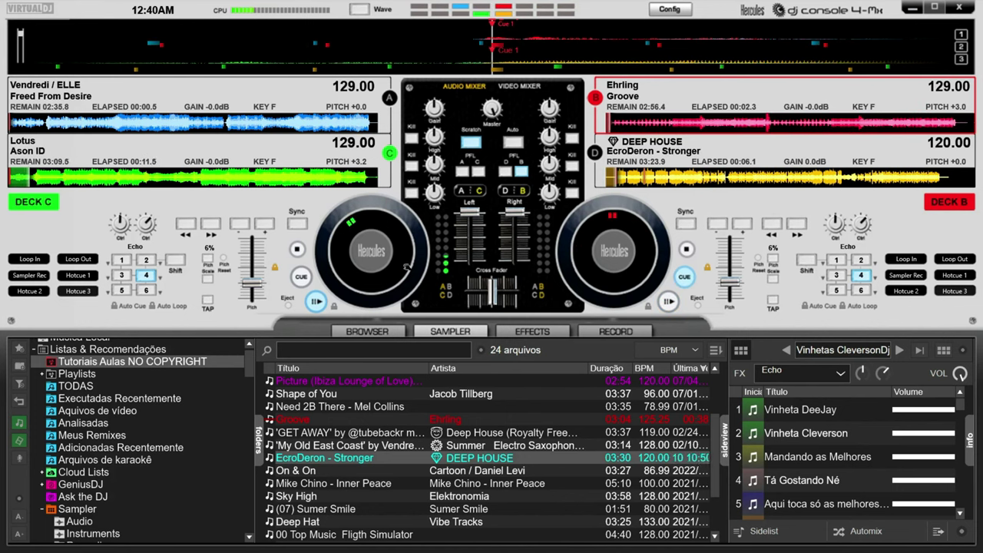
- Make deck D active, then switch between decks A and C, ending on deck C
{"action": "left_click", "coordinate": [595, 152]}
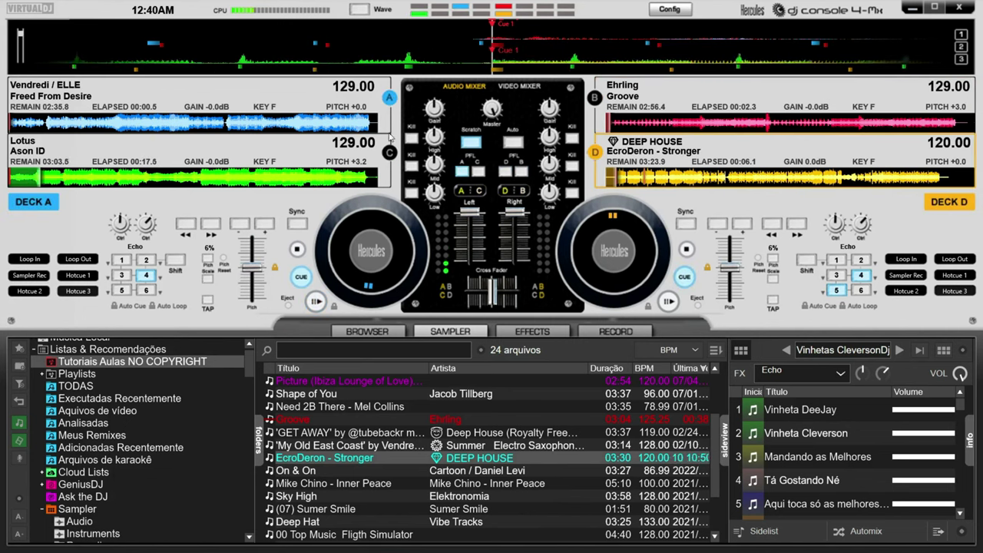
{"action": "left_click", "coordinate": [389, 97]}
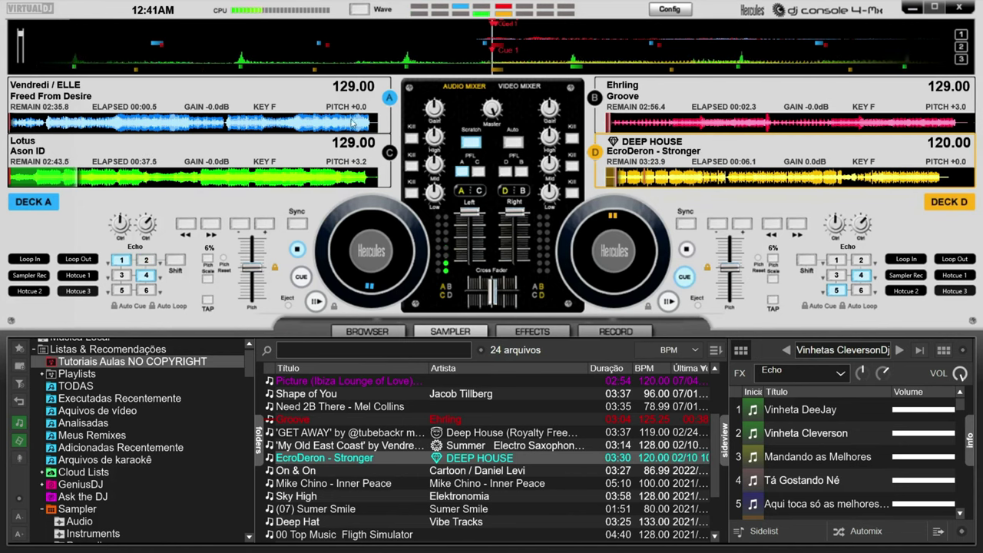
{"action": "left_click", "coordinate": [390, 154]}
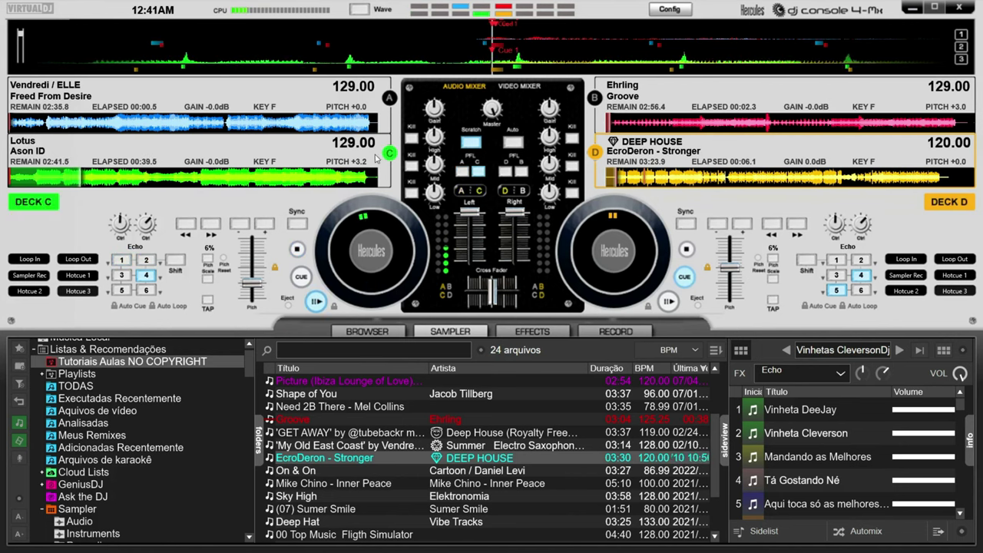
- Run a loop on deck C using Loop In and Loop Out, and release it
{"action": "left_click", "coordinate": [86, 259]}
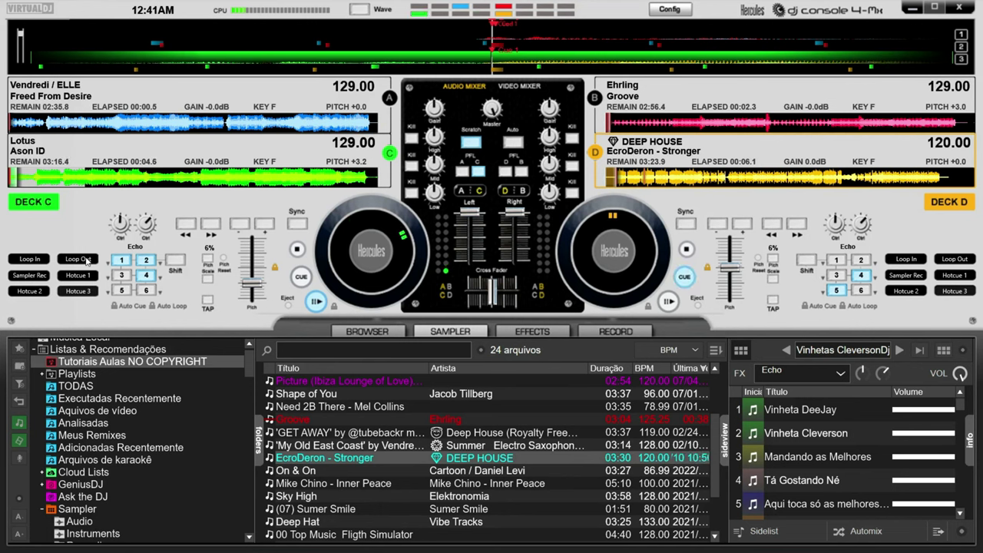
{"action": "left_click", "coordinate": [42, 259]}
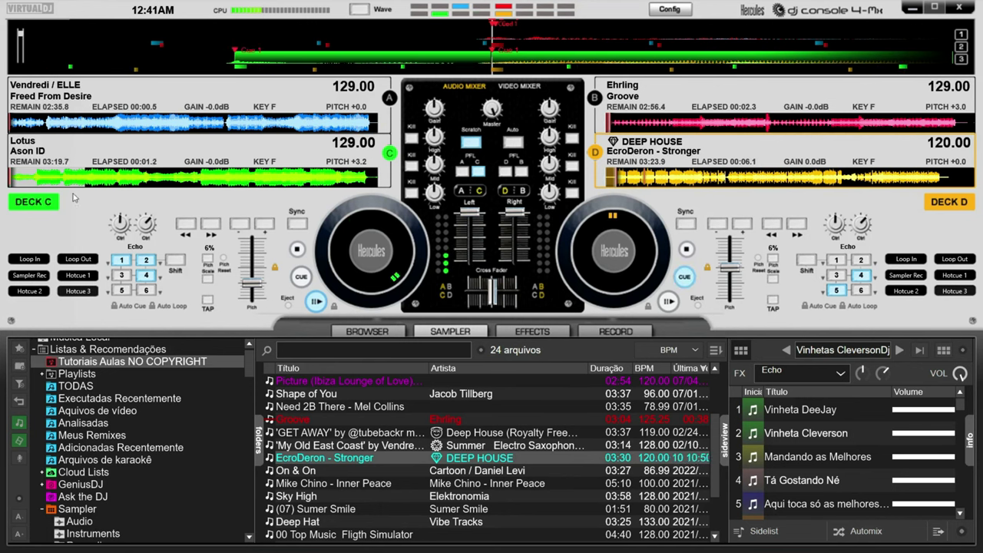
{"action": "left_click", "coordinate": [145, 262]}
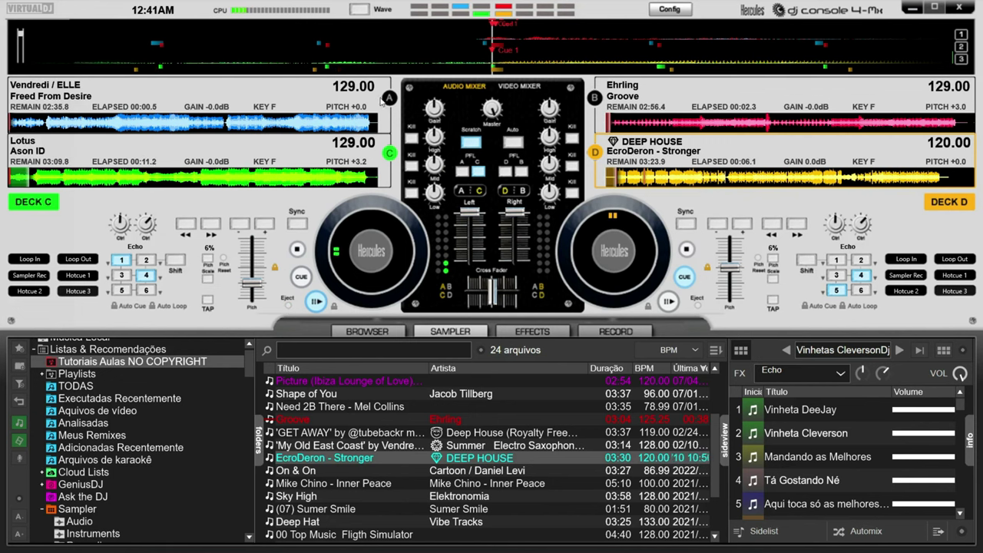
- Eject the track from deck A and show its shifted pad functions 7 to 12 before returning to 1 to 6
{"action": "left_click", "coordinate": [288, 306]}
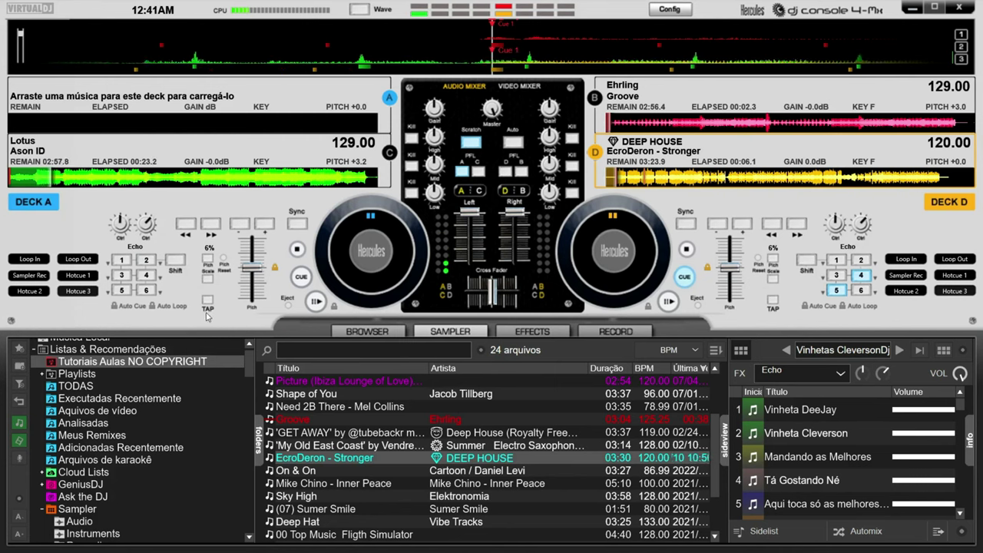
{"action": "left_click", "coordinate": [176, 262]}
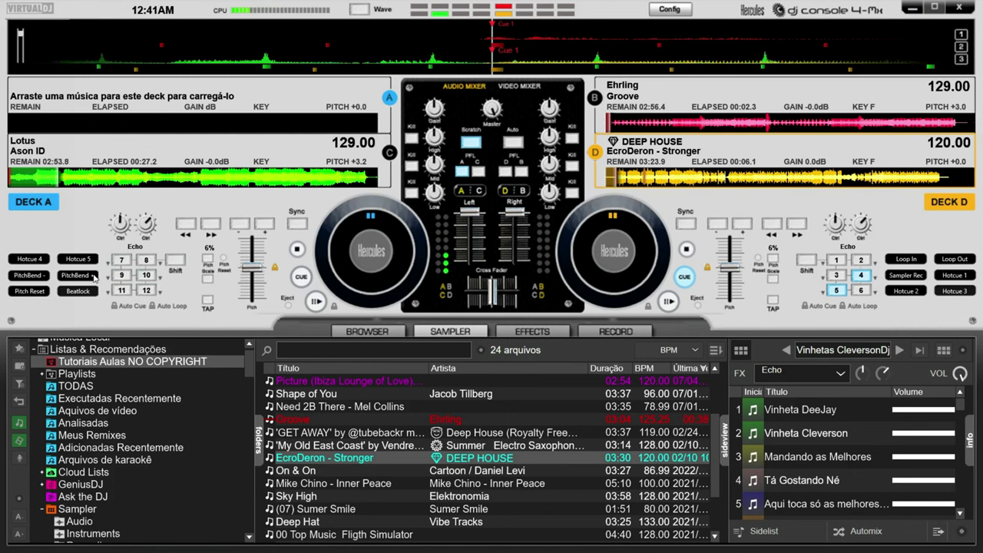
{"action": "left_click", "coordinate": [175, 263]}
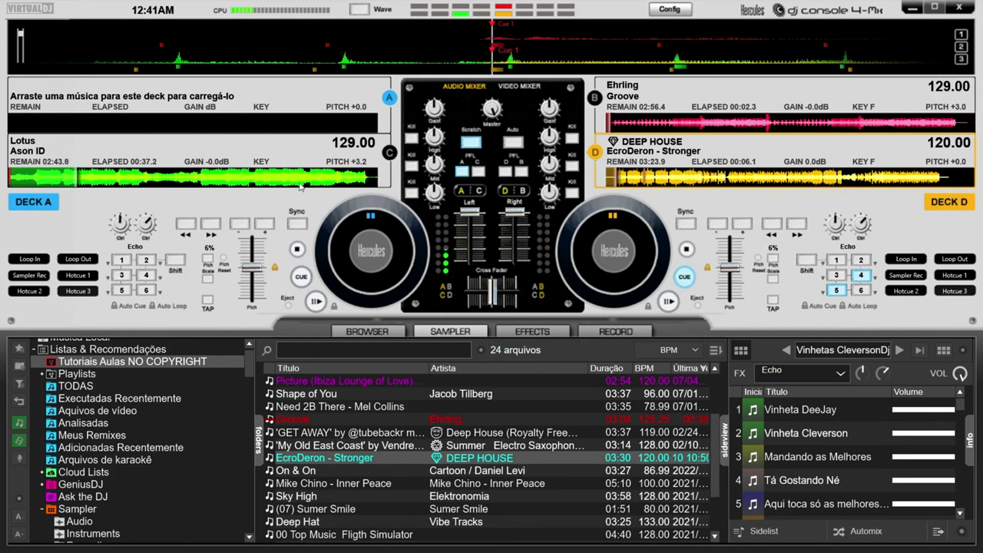
- Select deck C and skip its track forward
{"action": "left_click", "coordinate": [366, 161]}
{"action": "left_click", "coordinate": [212, 224]}
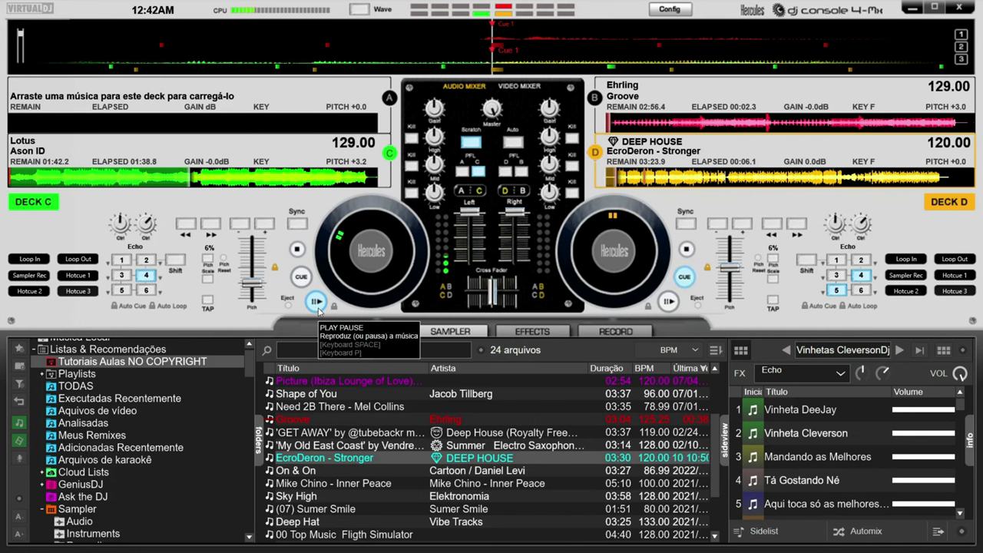
- Load Picture (Ibiza Lounge of Love) from the track list onto deck A
{"action": "left_click", "coordinate": [599, 381]}
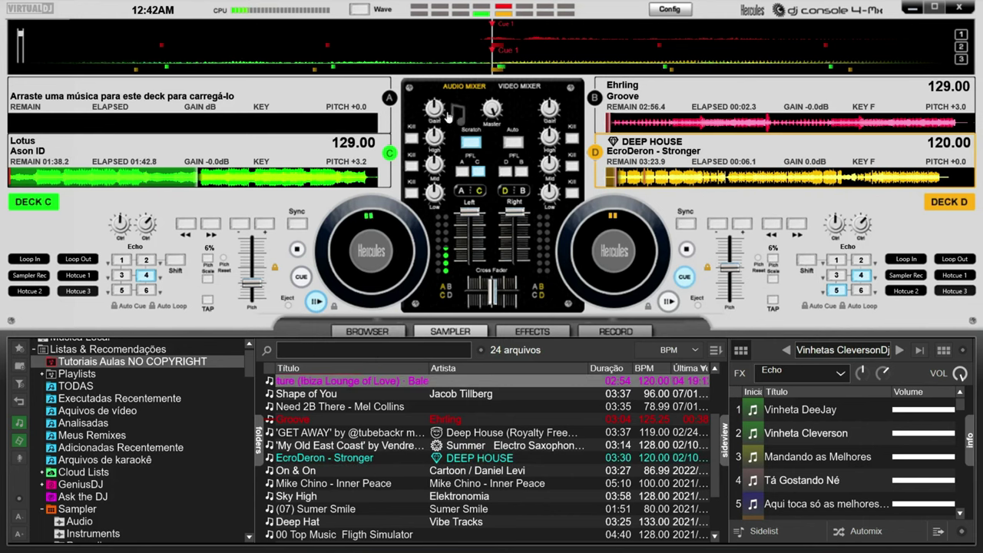
{"action": "left_click", "coordinate": [390, 98]}
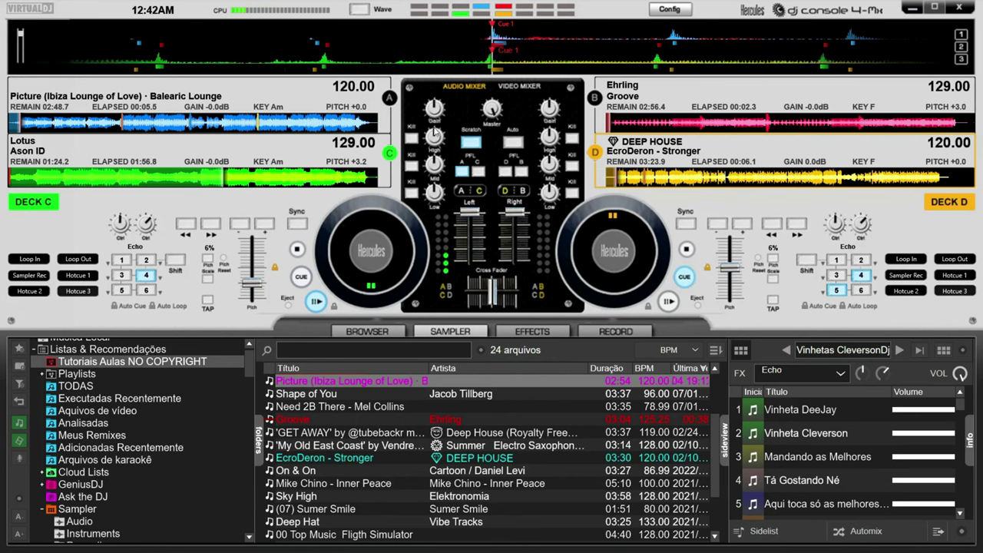
- Try the mixer's knobs and volume fader for the A/C channel, and pause deck C
{"action": "left_click_drag", "start_coordinate": [431, 132], "coordinate": [436, 117]}
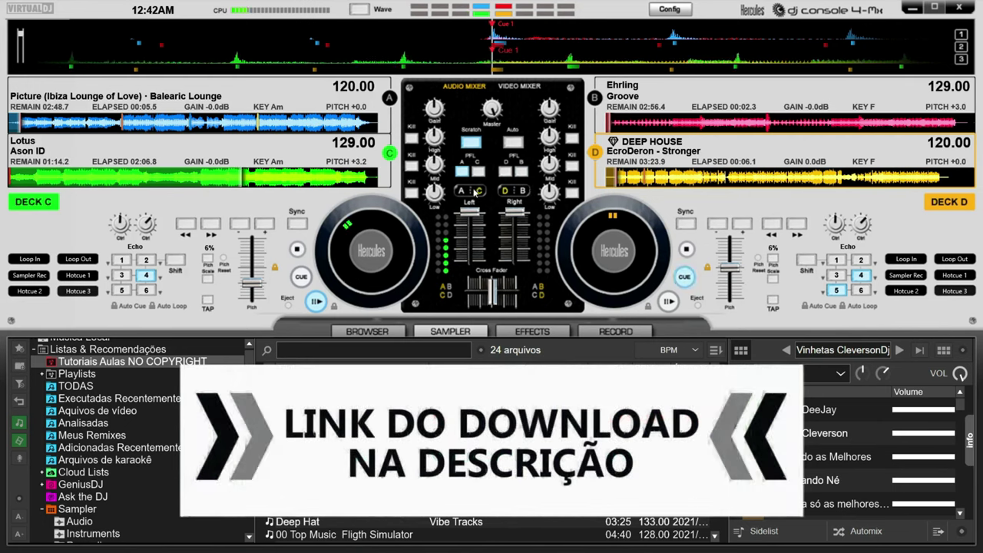
{"action": "mouse_move", "coordinate": [470, 212]}
{"action": "left_mouse_down"}
{"action": "mouse_move", "coordinate": [459, 284]}
{"action": "mouse_move", "coordinate": [470, 210]}
{"action": "left_mouse_up"}
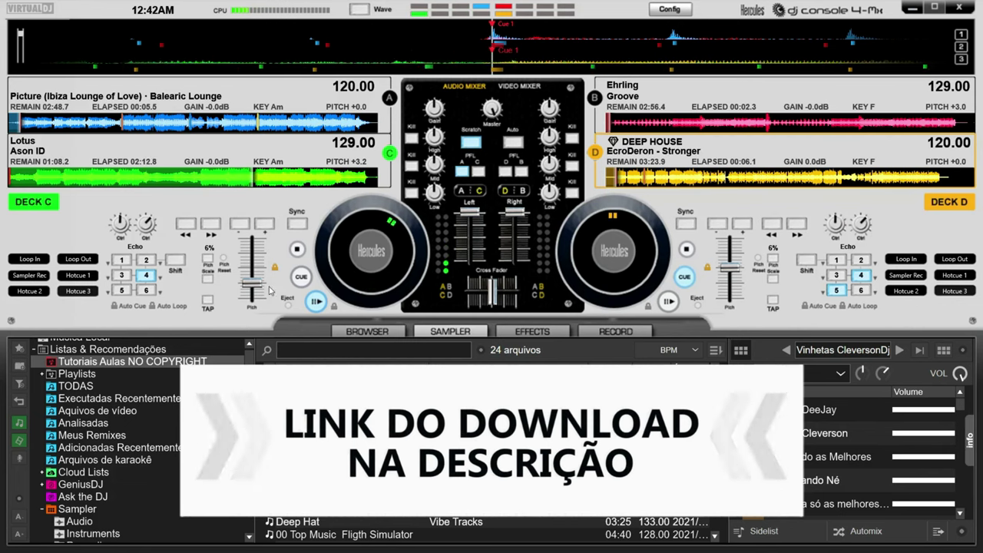
{"action": "left_click", "coordinate": [317, 302]}
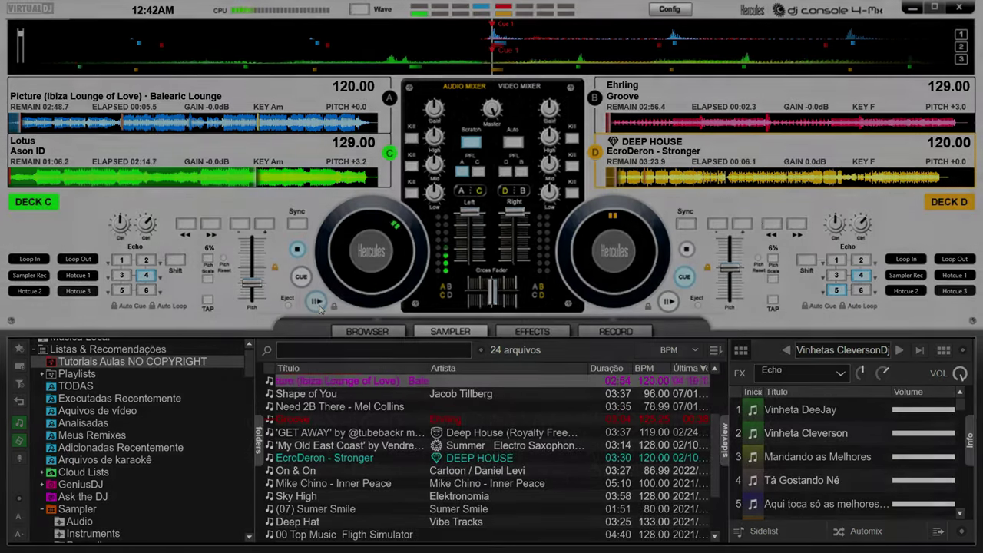